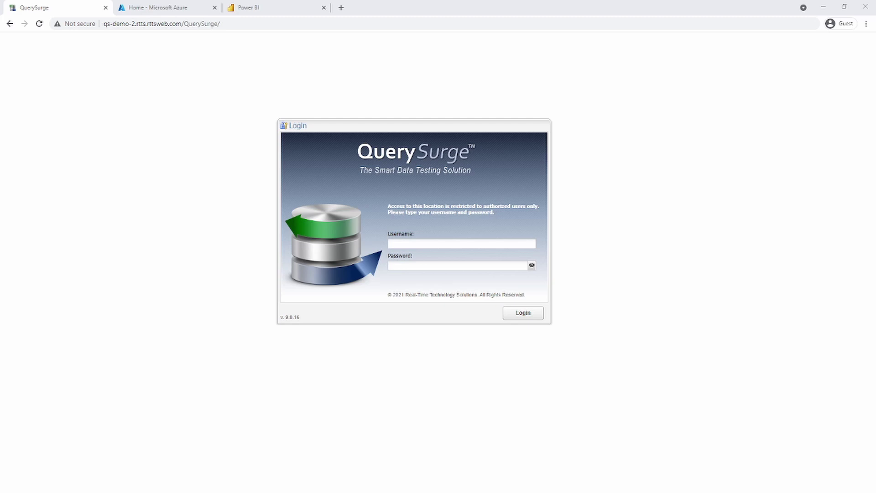
# Sign in as the admin user with its password to reach the Default QuerySurge Project dashboard
pyautogui.click(476, 240)
pyautogui.write('ad')
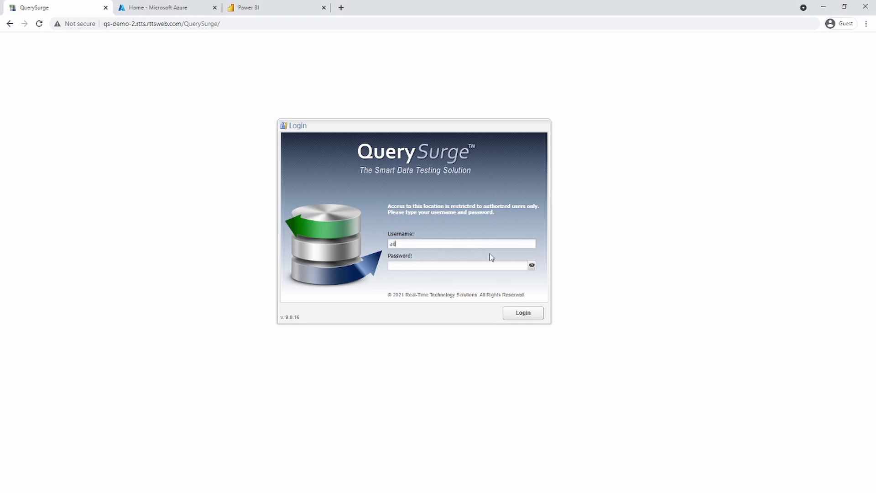
pyautogui.write('min')
pyautogui.press('Tab')
pyautogui.write('admin')
pyautogui.press('Return')
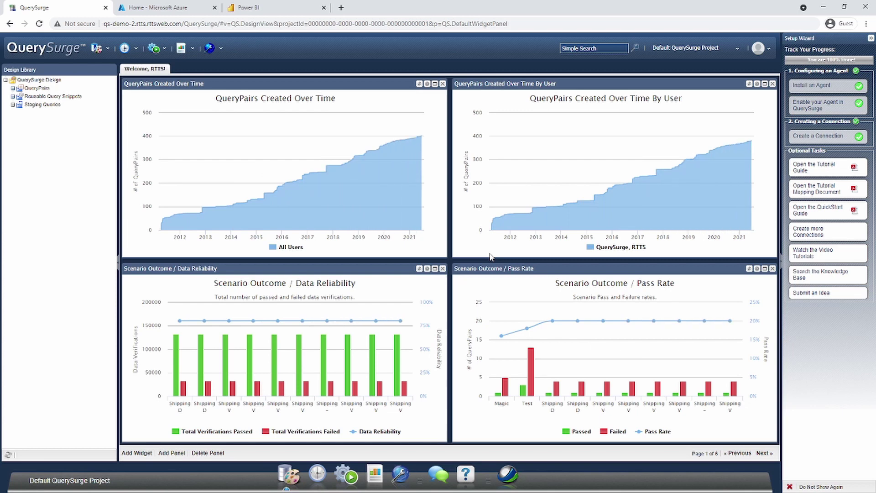
# Go to Administration and display the Connections list under Configuration
pyautogui.click(209, 50)
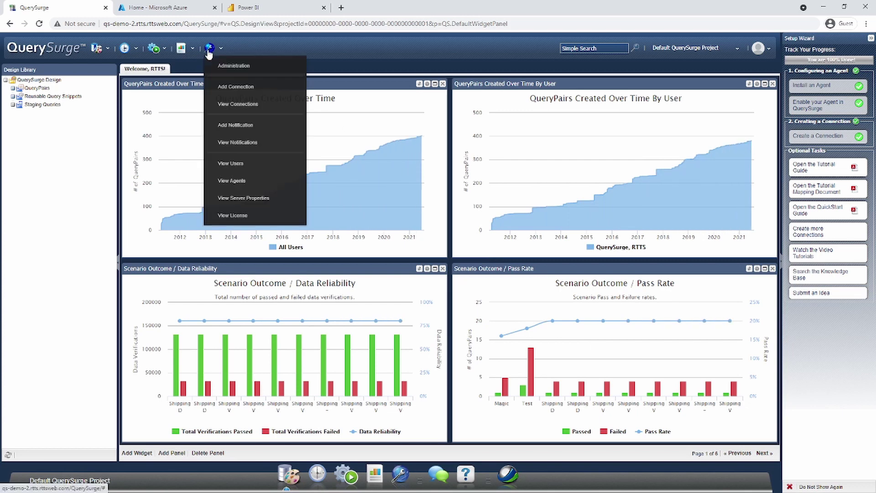
pyautogui.click(220, 69)
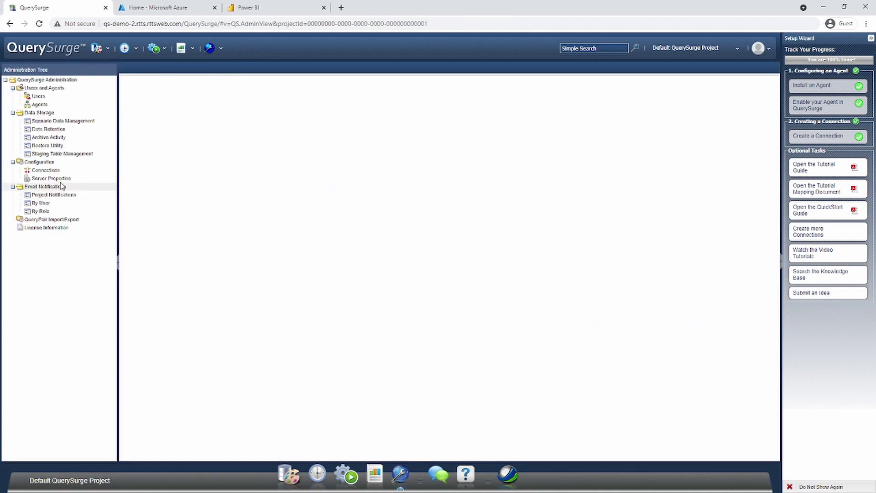
pyautogui.click(46, 170)
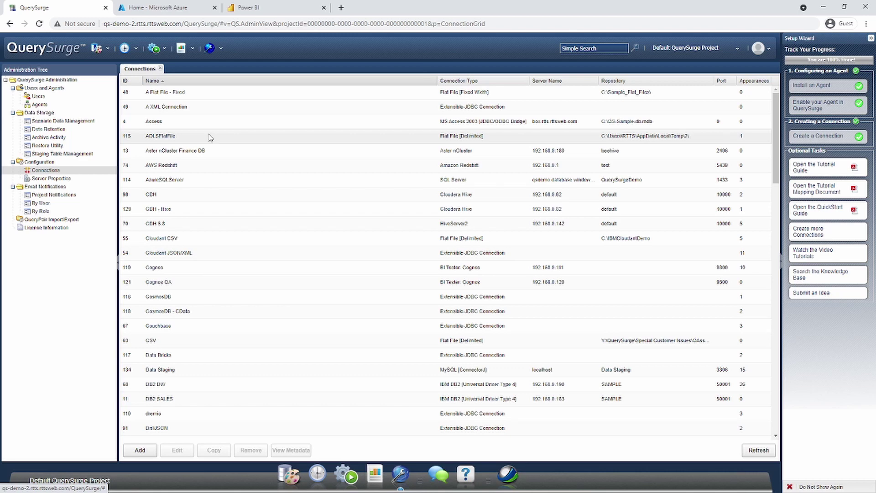
# Add a connection named 'Power BI' using the BI Tester: Power BI [Driver Bundled] data source
pyautogui.click(139, 454)
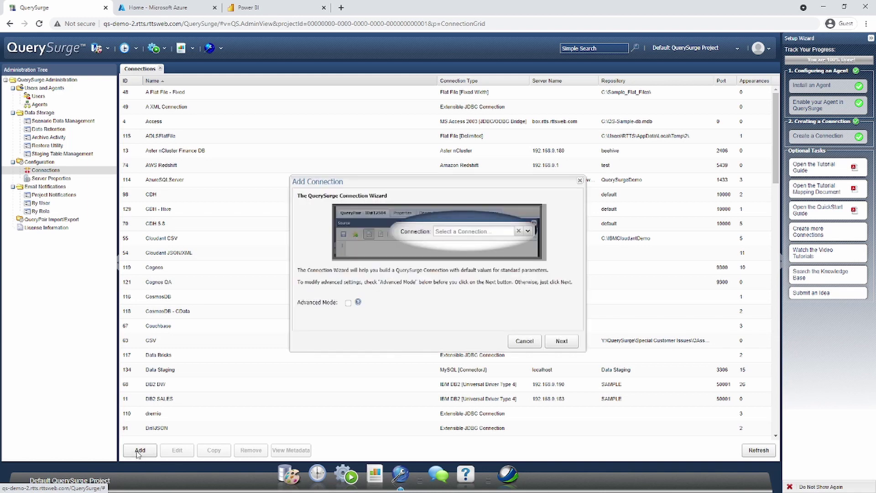
pyautogui.click(562, 342)
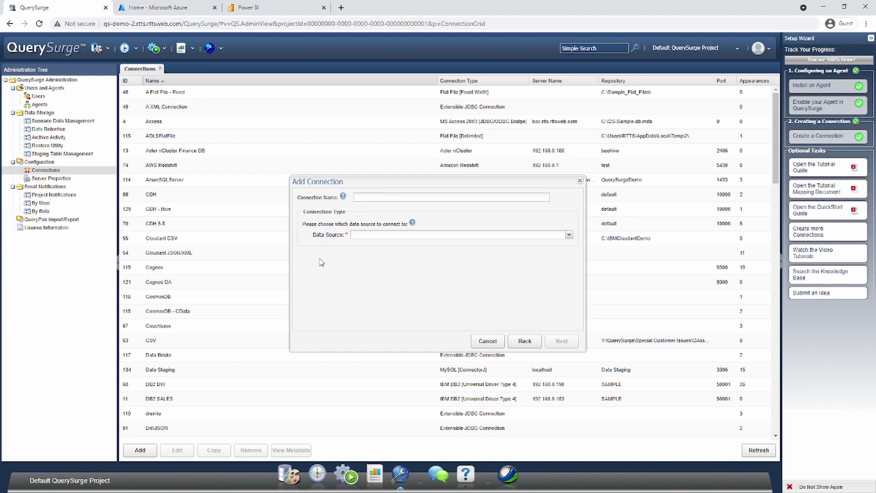
pyautogui.click(382, 198)
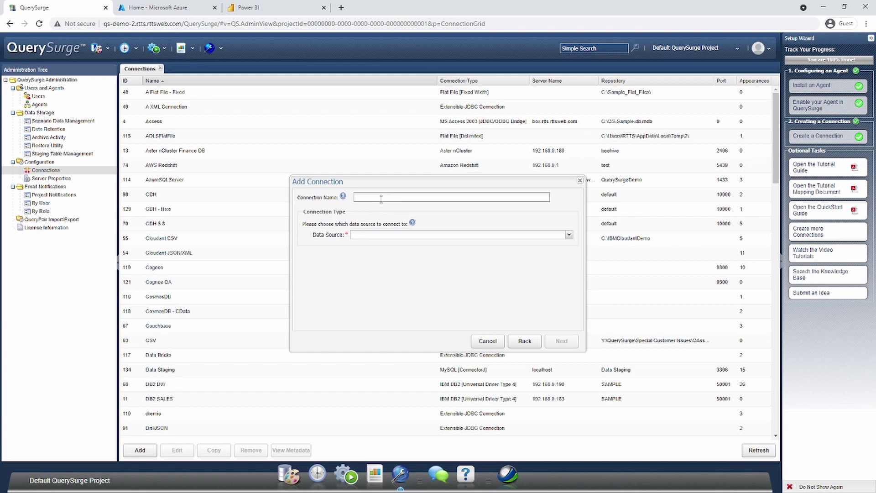
pyautogui.write('Power BI')
pyautogui.click(570, 235)
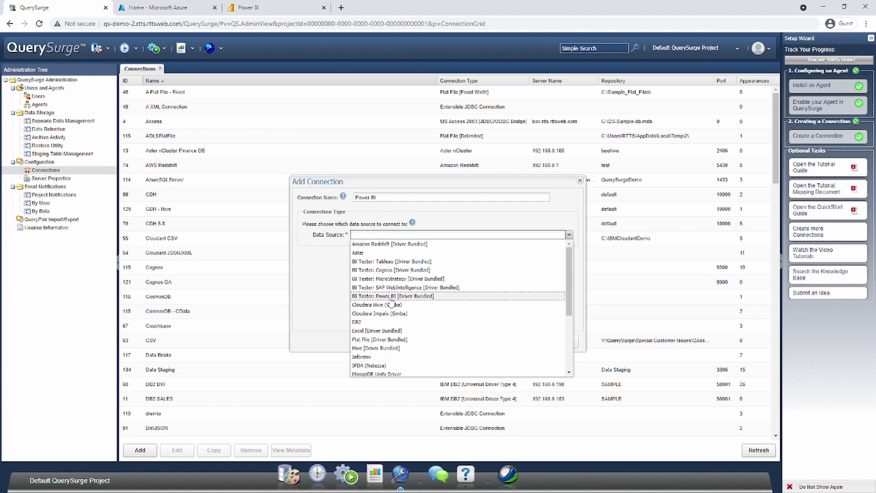
pyautogui.click(385, 298)
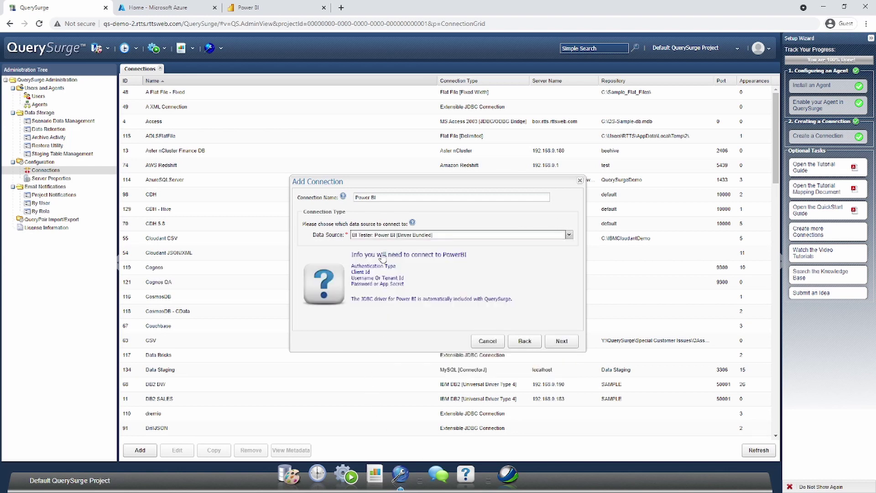
pyautogui.click(562, 341)
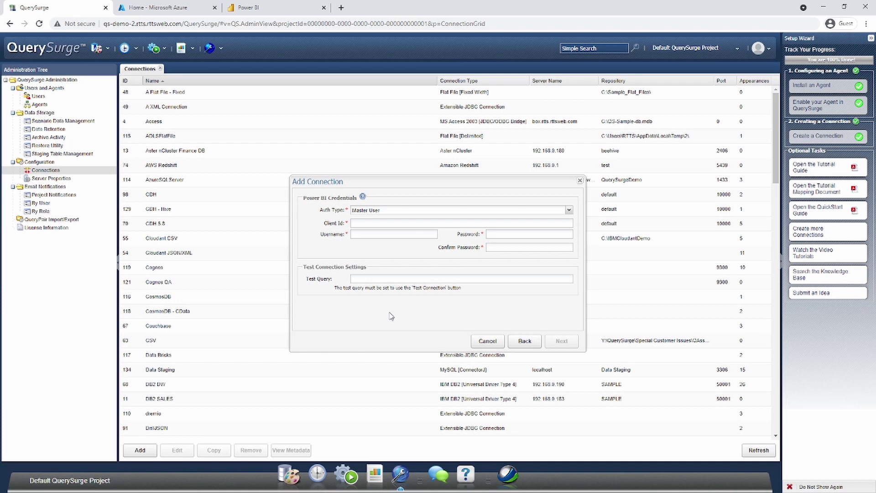
# Set the Power BI connection's Auth Type to Service Principal, then switch to the Azure portal
pyautogui.click(570, 212)
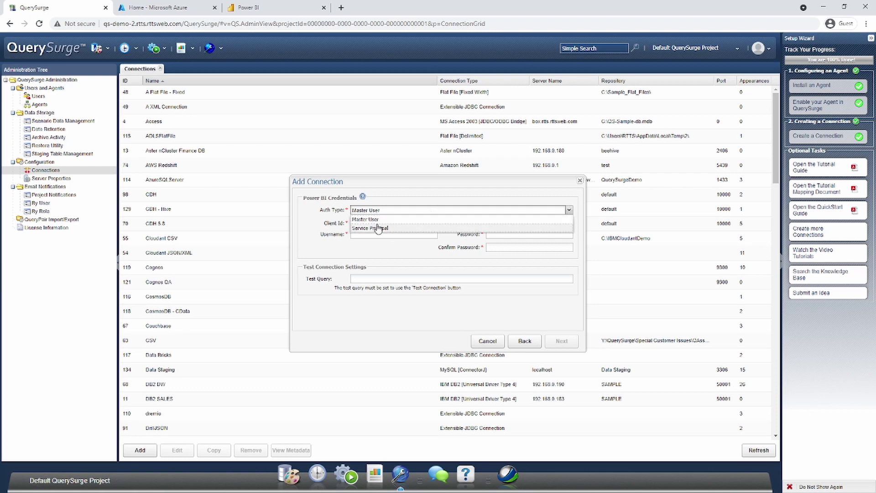
pyautogui.click(363, 228)
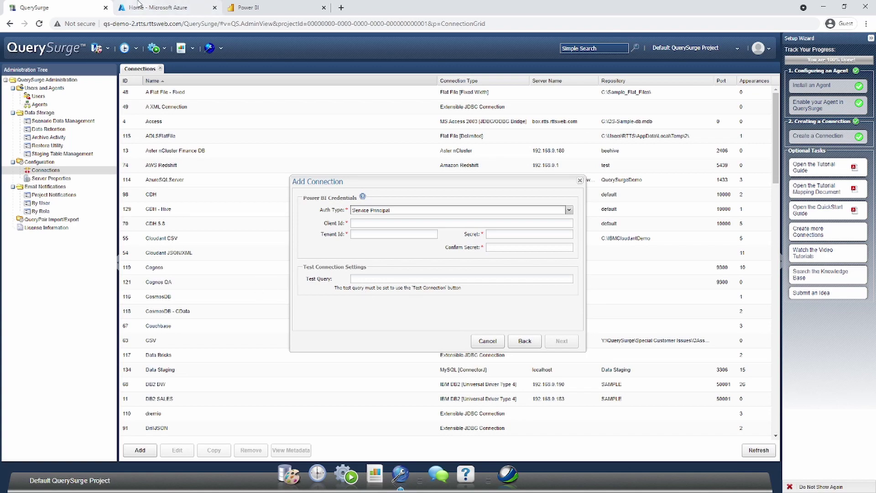
pyautogui.click(151, 8)
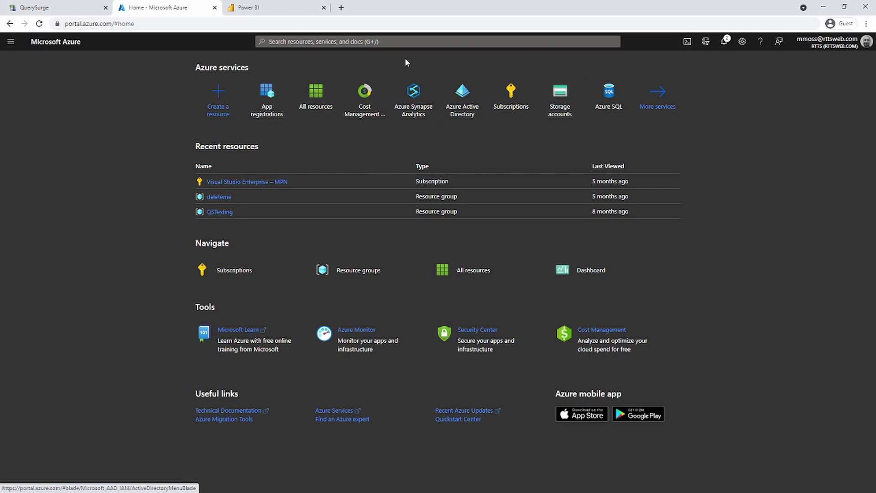
# Search the Azure portal for 'app reg' and go to App registrations
pyautogui.click(361, 39)
pyautogui.write('app')
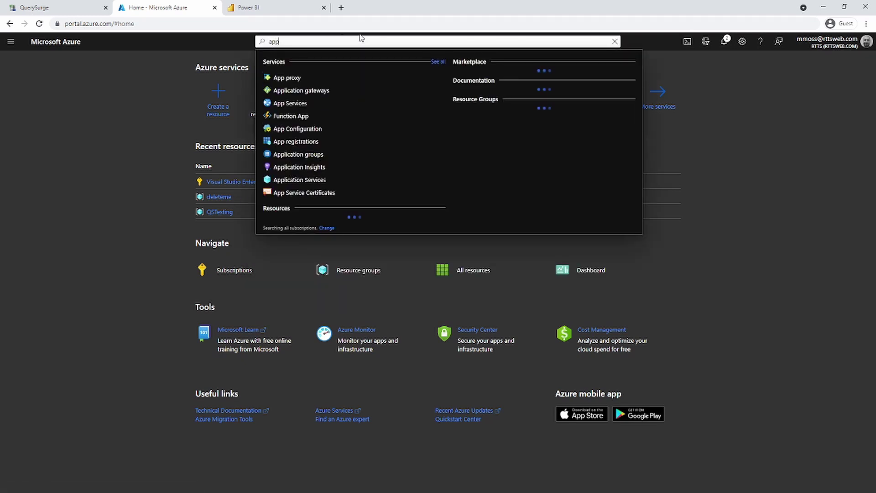
pyautogui.write(' reg')
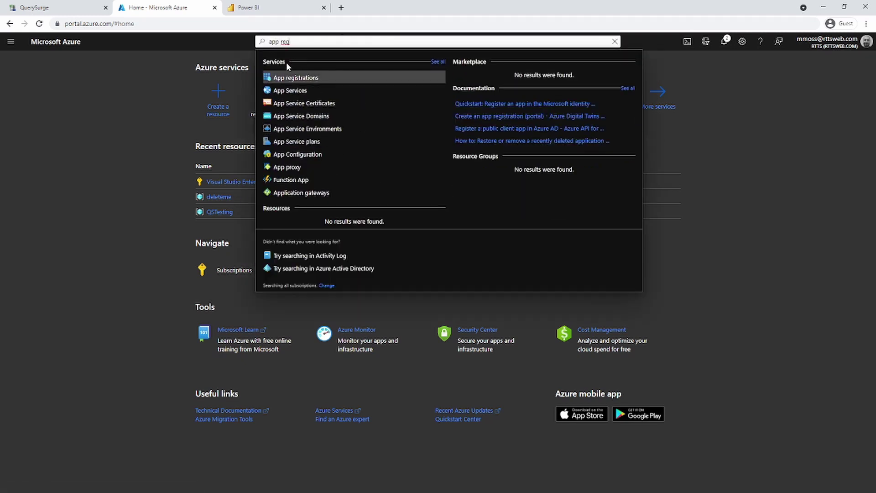
pyautogui.click(279, 79)
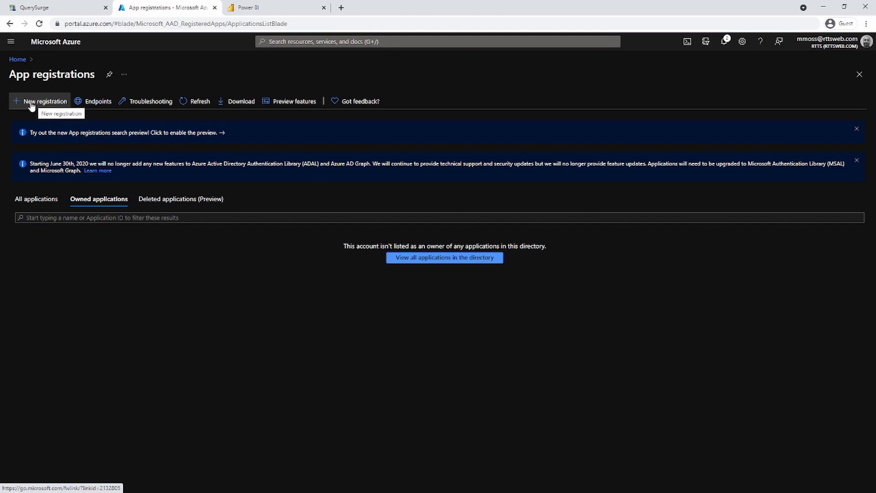
# Name a new app registration 'Integration QuerySurge' and review the supported account types help
pyautogui.click(42, 101)
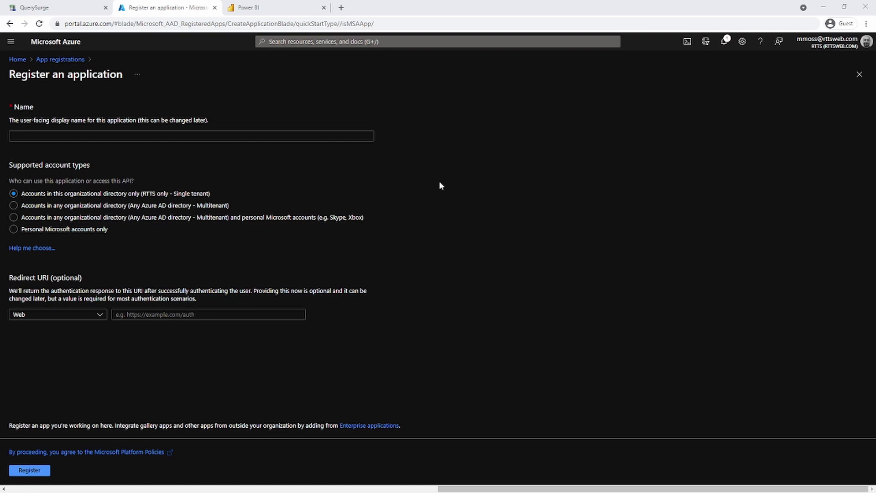
pyautogui.click(229, 136)
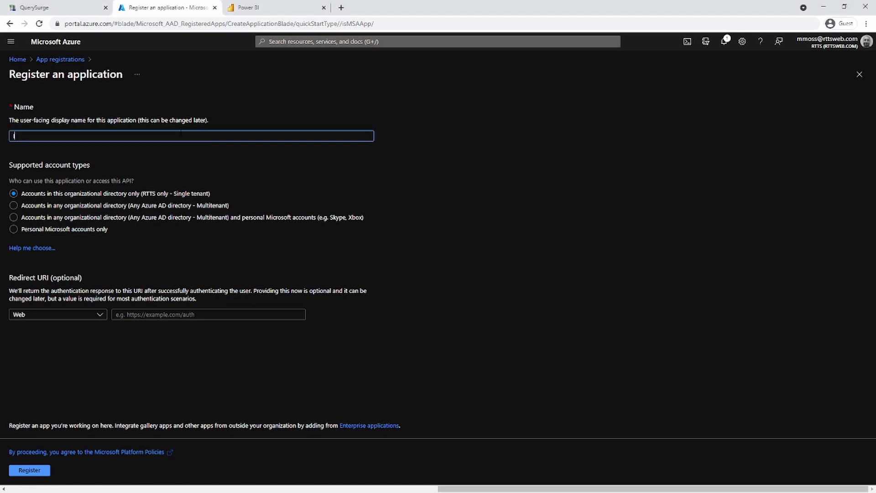
pyautogui.write('Integration QuerySurge')
pyautogui.click(31, 248)
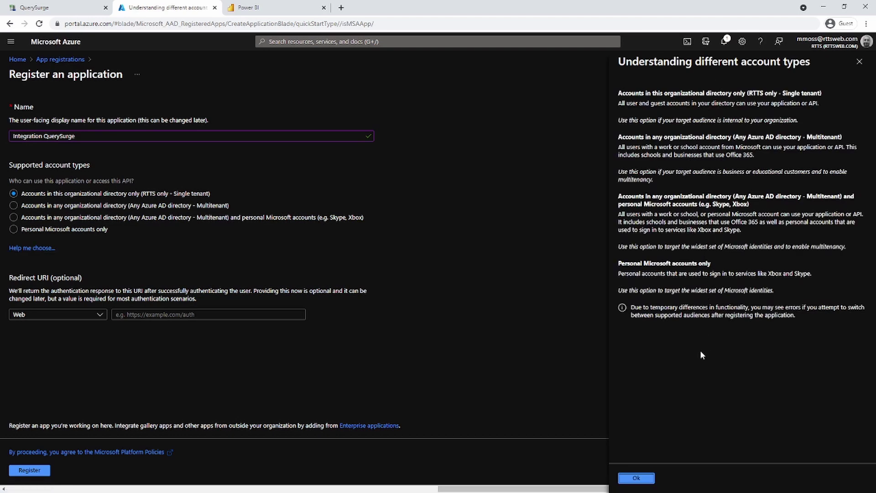
pyautogui.click(634, 477)
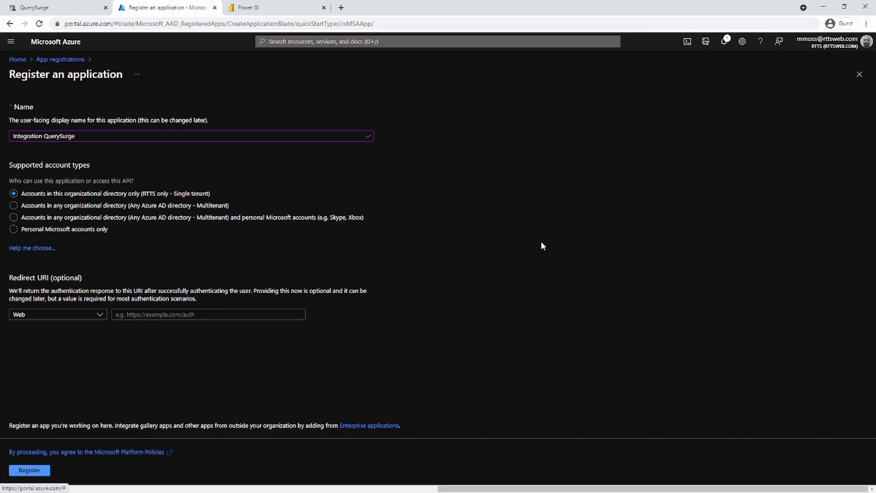
# Register Integration QuerySurge and copy its Application (client) ID
pyautogui.click(35, 472)
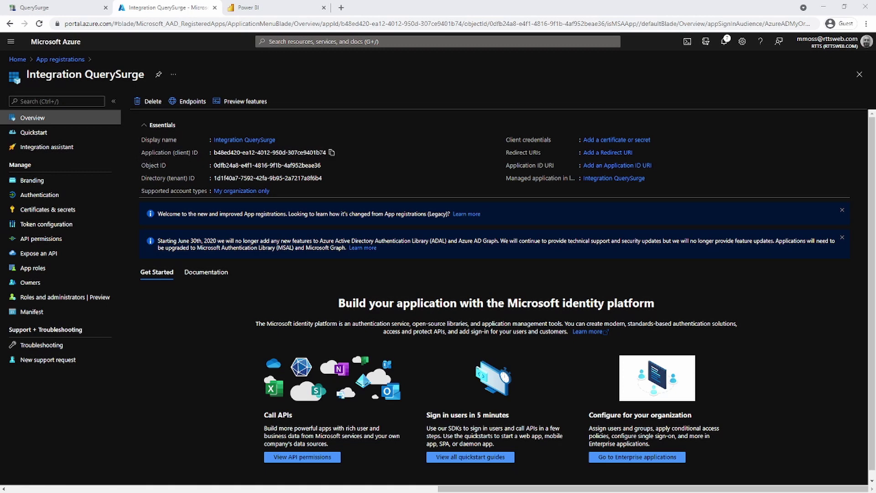
pyautogui.click(333, 154)
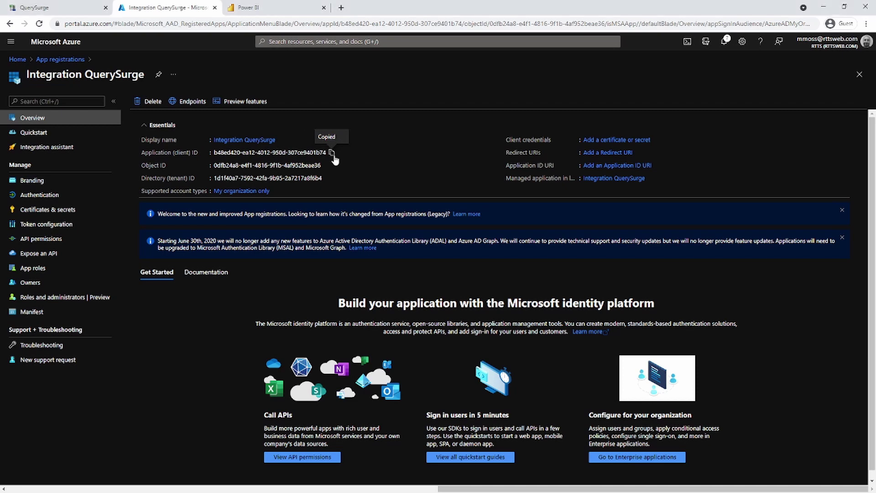
# Paste the client ID into QuerySurge's Client Id field, then copy the Azure Directory (tenant) ID
pyautogui.click(50, 8)
pyautogui.click(357, 227)
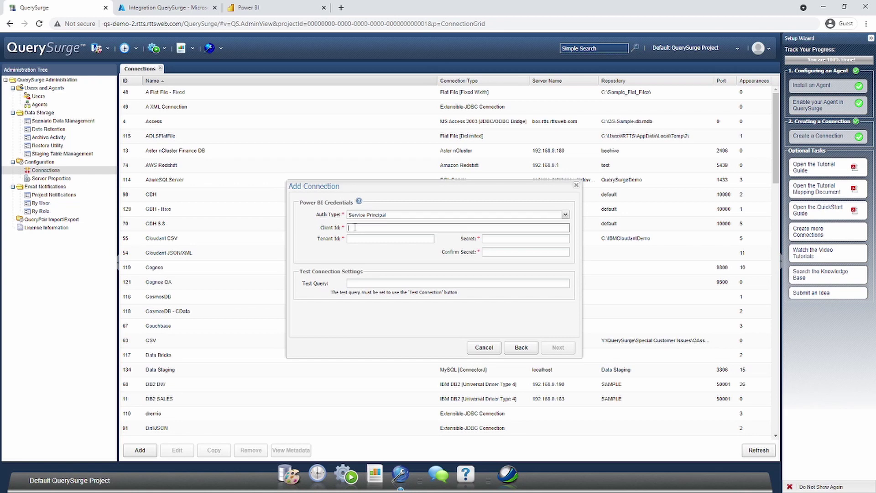
pyautogui.rightClick(356, 227)
pyautogui.click(380, 299)
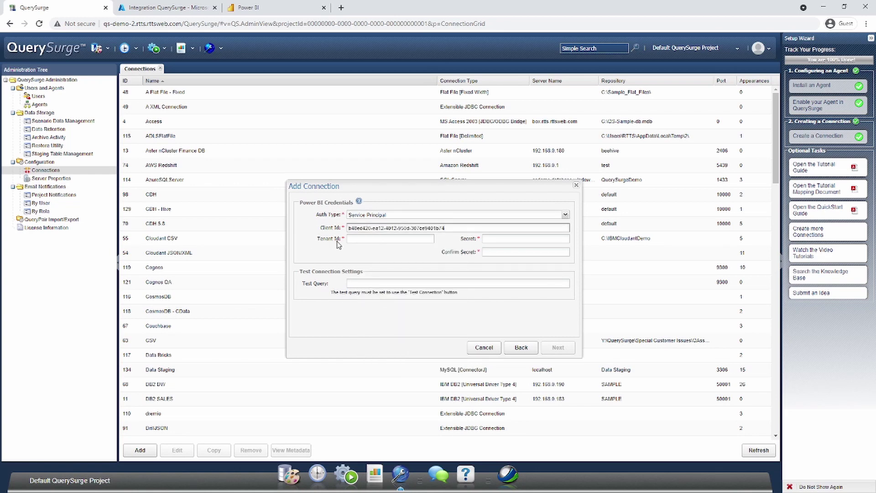
pyautogui.click(187, 8)
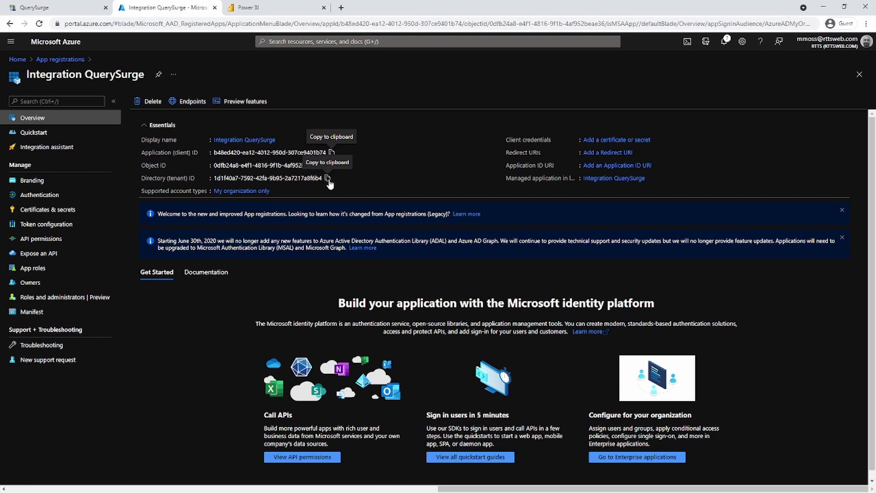
pyautogui.click(328, 178)
# Paste the directory ID into the Tenant Id field and return to the Azure app overview
pyautogui.click(74, 7)
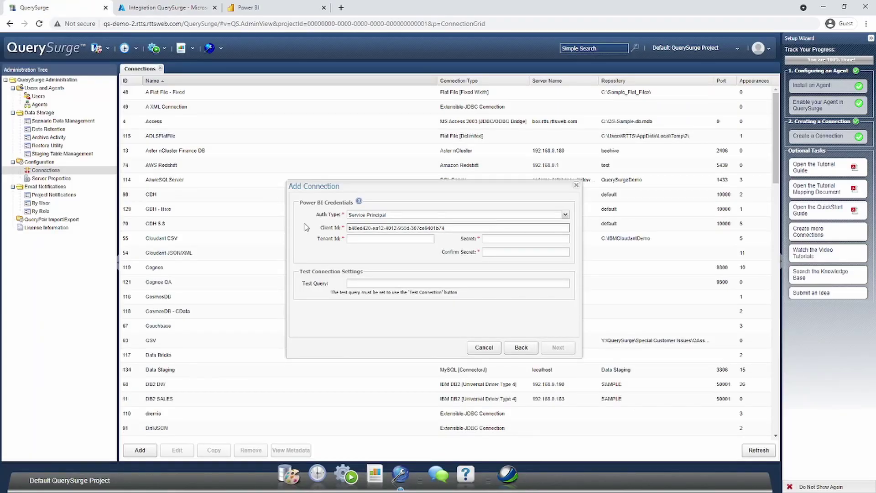
pyautogui.click(361, 237)
pyautogui.rightClick(360, 238)
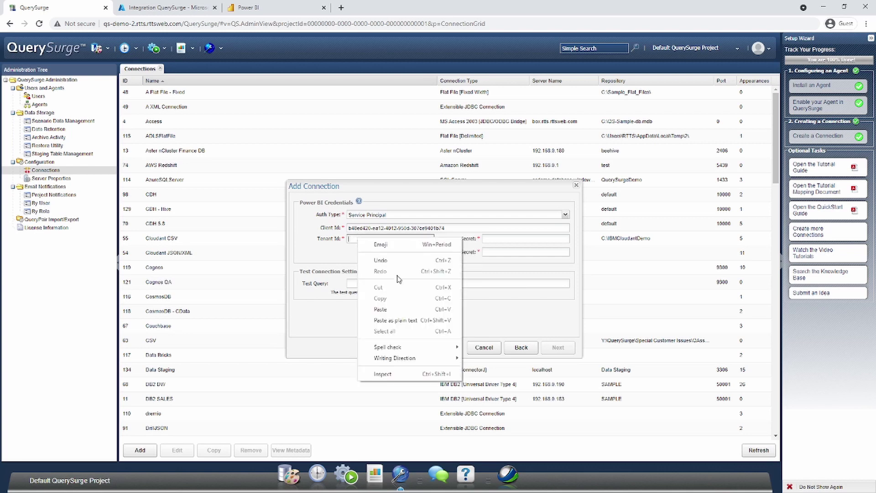
pyautogui.click(382, 309)
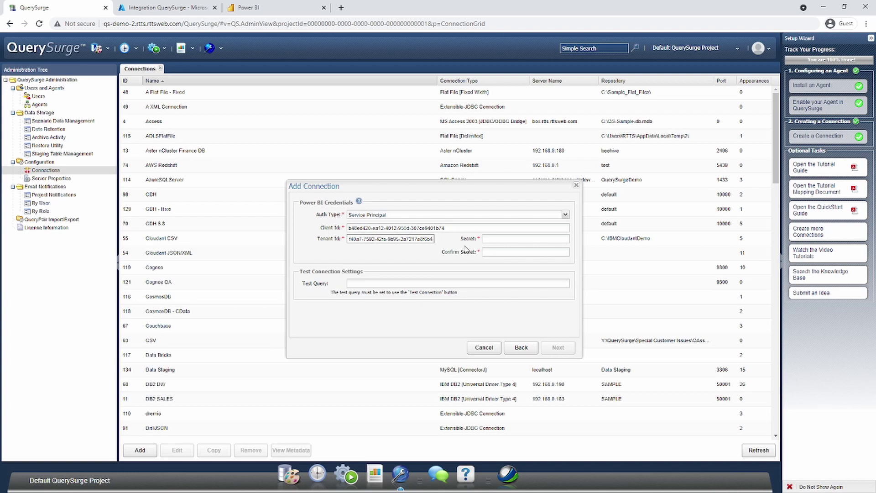
pyautogui.click(181, 13)
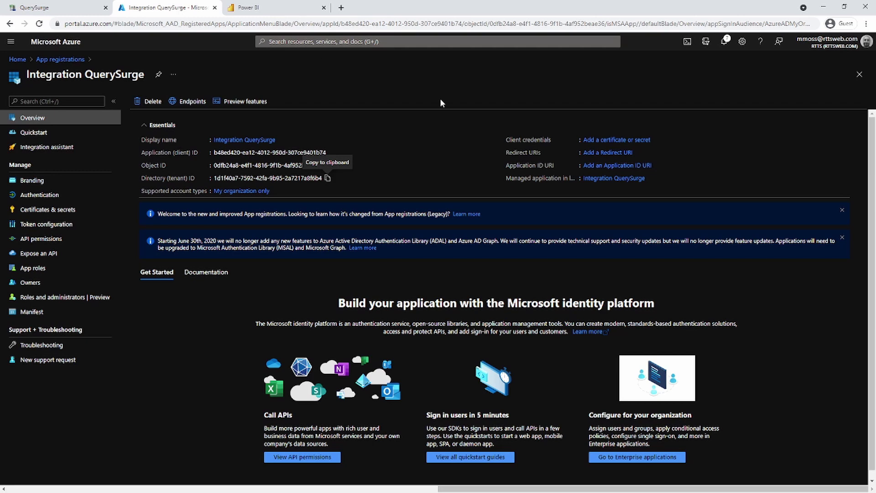
# Begin a new client secret from Integration QuerySurge's Certificates & secrets page
pyautogui.click(53, 209)
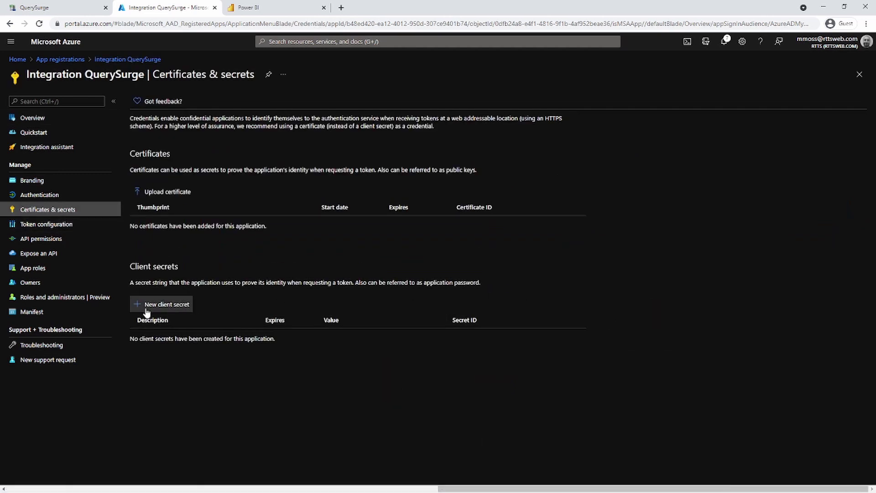
pyautogui.click(171, 309)
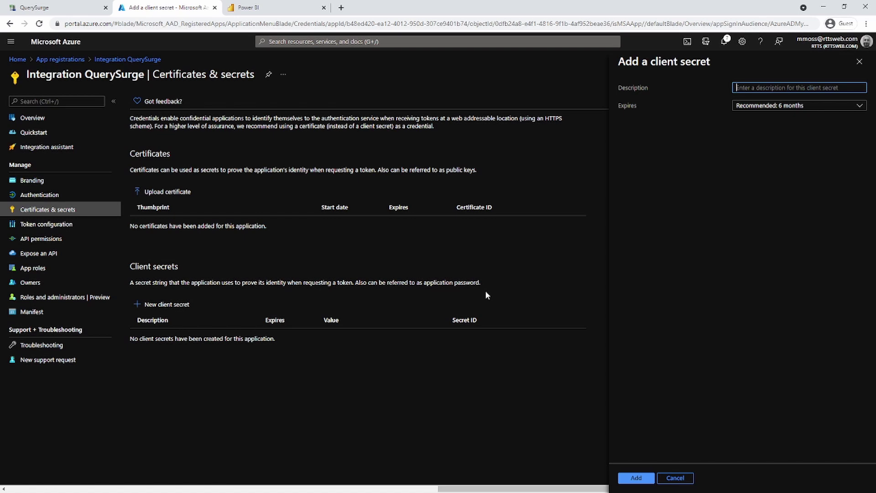
# Add a client secret described 'QuerySurge', keeping the recommended 6-month expiry
pyautogui.write('QuerySurge')
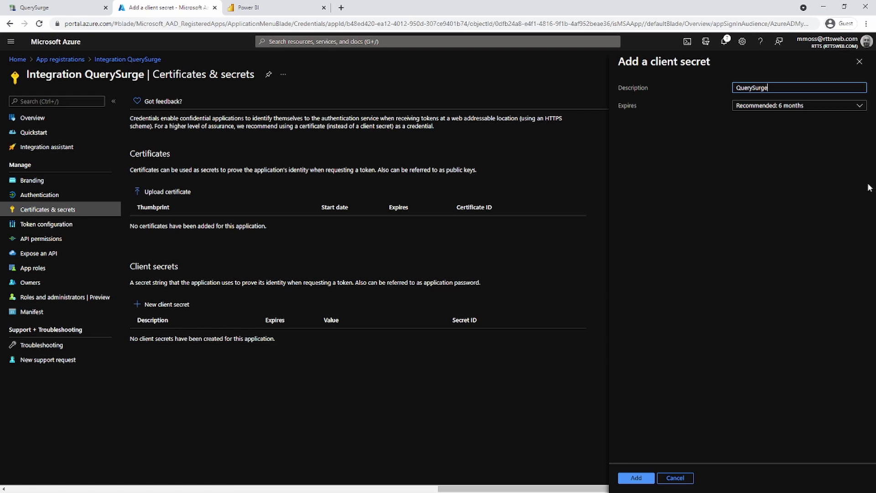
pyautogui.click(860, 106)
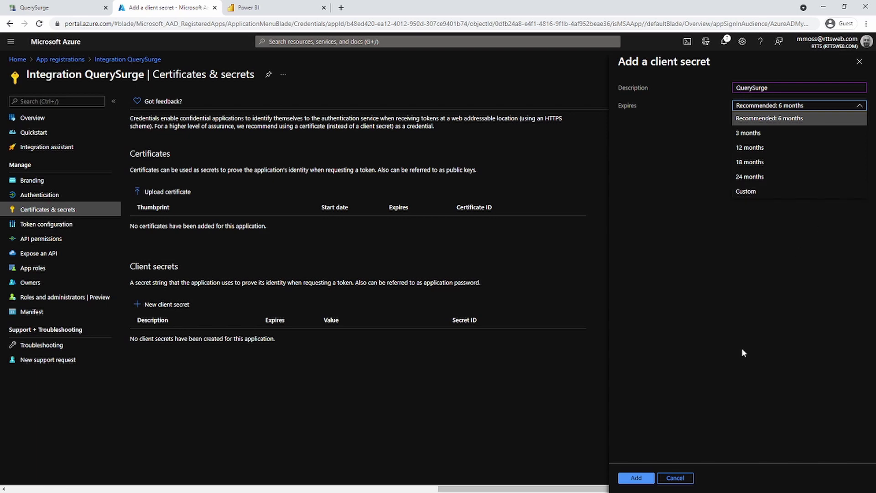
pyautogui.click(740, 120)
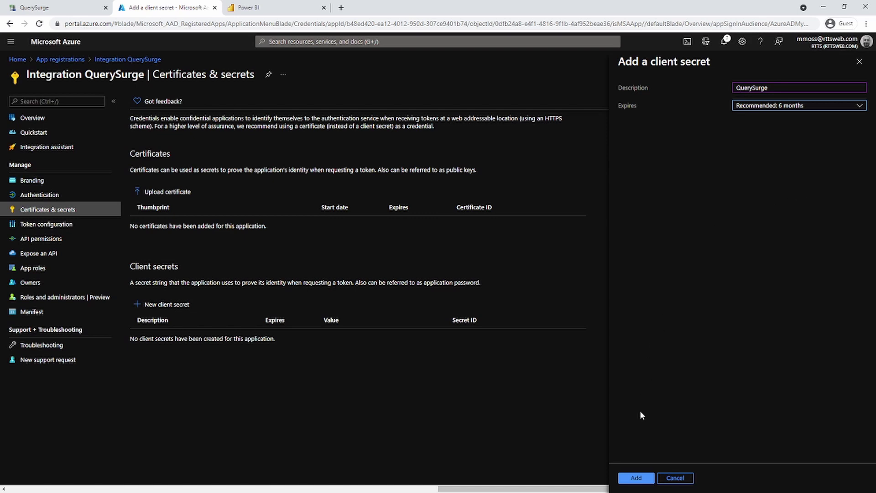
pyautogui.click(638, 479)
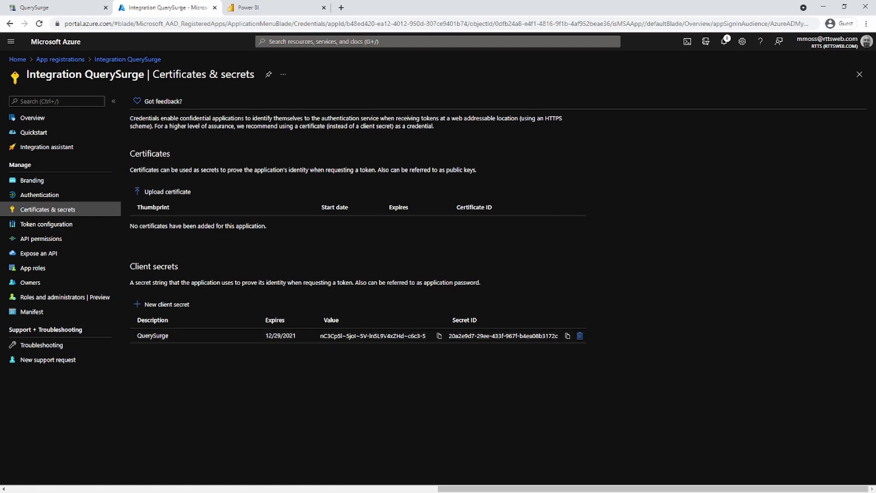
# Copy the new secret's value and return to the QuerySurge connection setup
pyautogui.click(439, 337)
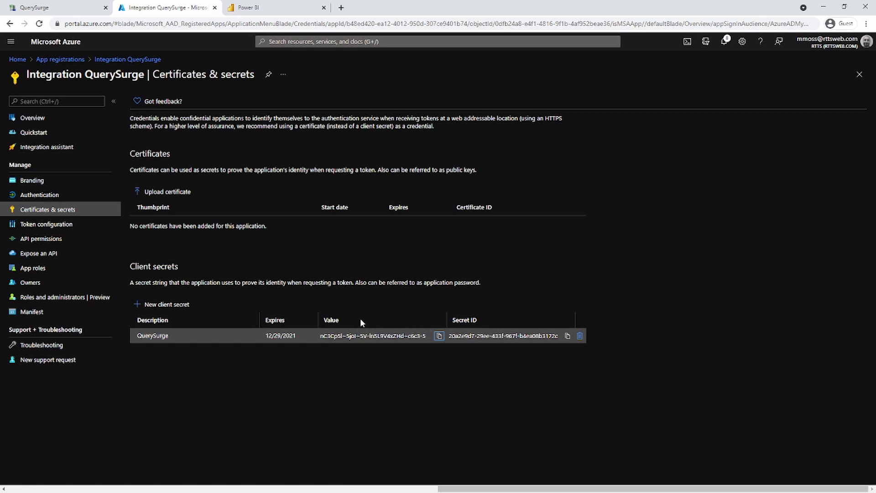
pyautogui.click(66, 10)
# Paste the client secret into Secret and Confirm Secret, then paste the Power BI test query
pyautogui.click(512, 238)
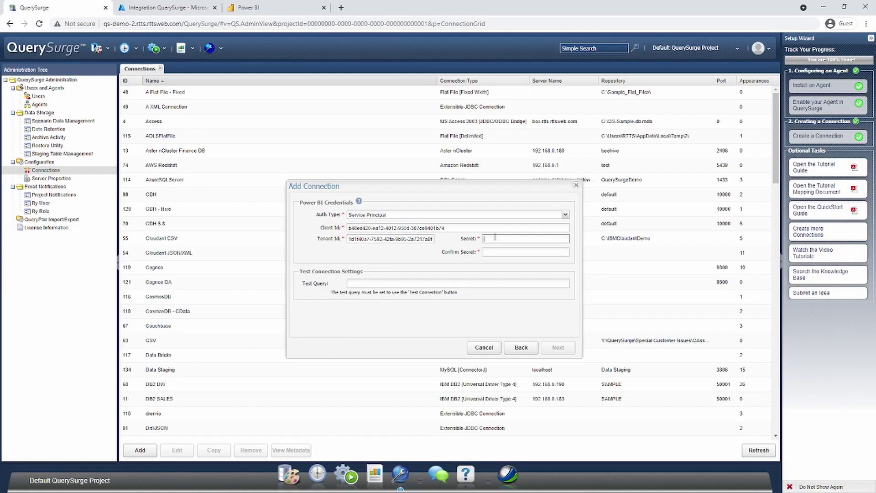
pyautogui.hotkey('ctrl', 'v')
pyautogui.click(512, 252)
pyautogui.hotkey('ctrl', 'v')
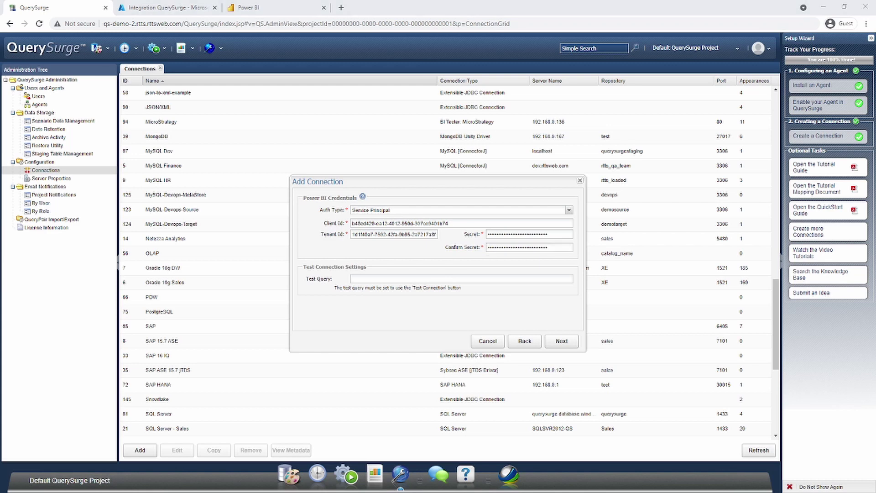
pyautogui.click(366, 279)
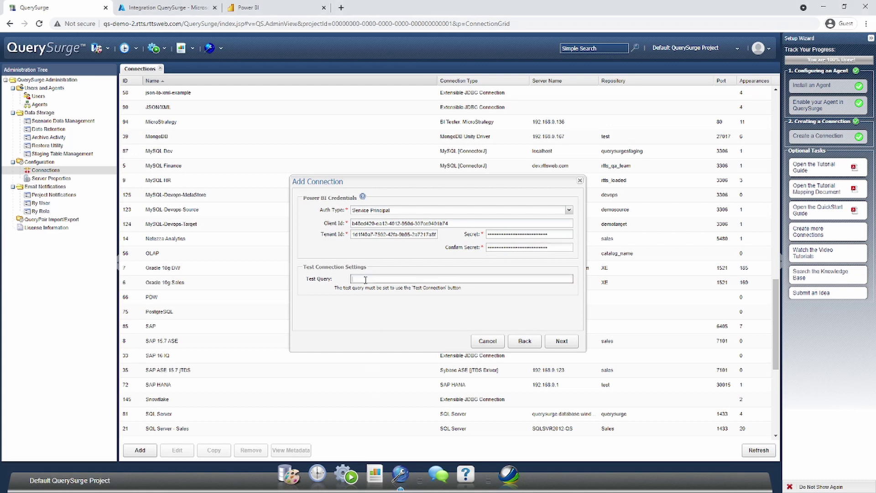
pyautogui.hotkey('ctrl', 'v')
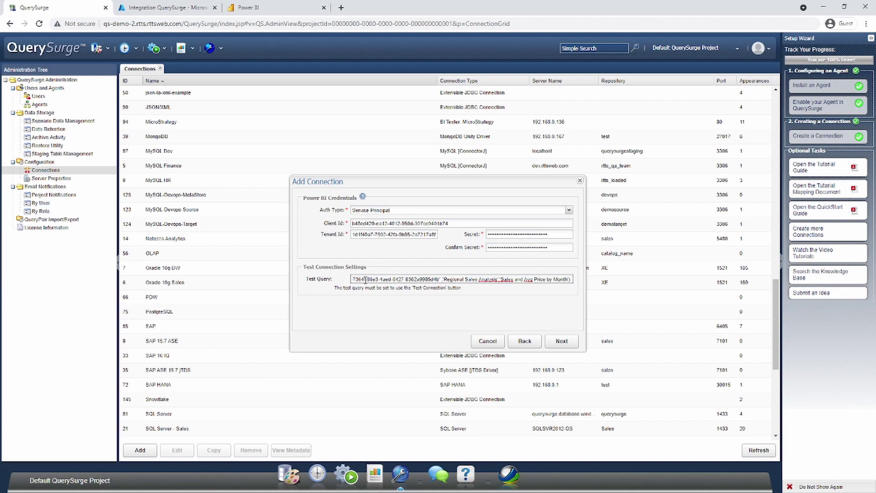
# In Power BI, open the QuerySurge Demo workspace from the Workspaces list
pyautogui.click(267, 8)
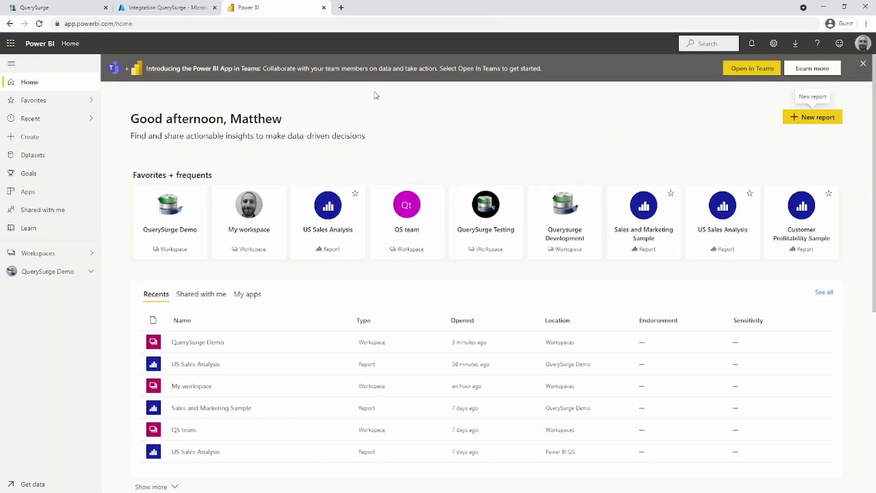
pyautogui.click(56, 255)
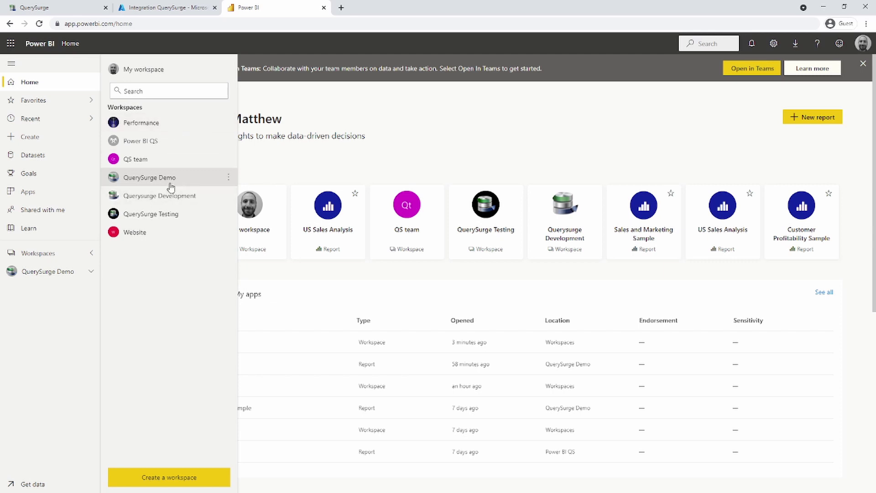
pyautogui.click(143, 181)
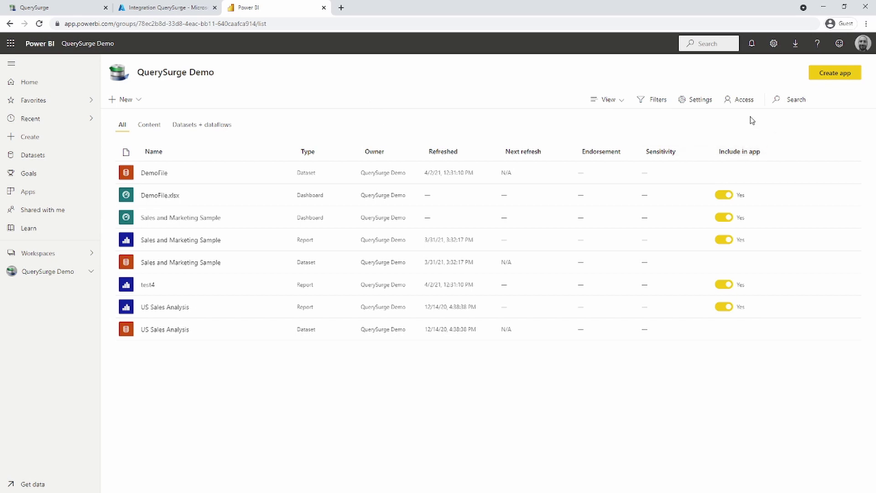
# Add the Integration QuerySurge app to the workspace's Access list with Member permission
pyautogui.click(743, 101)
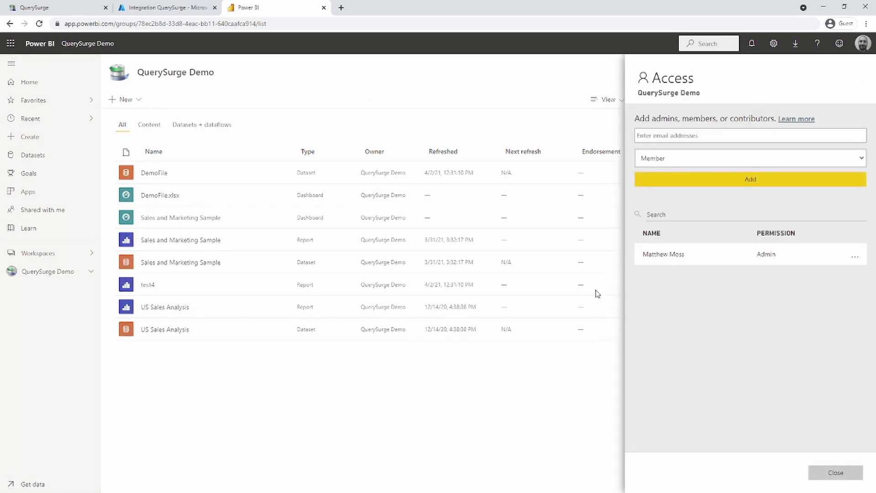
pyautogui.click(677, 130)
pyautogui.write('Integration')
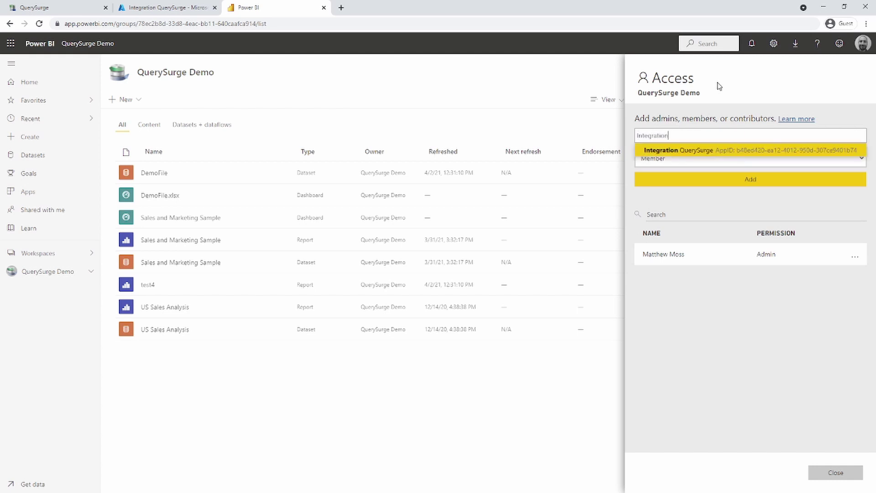
pyautogui.click(718, 151)
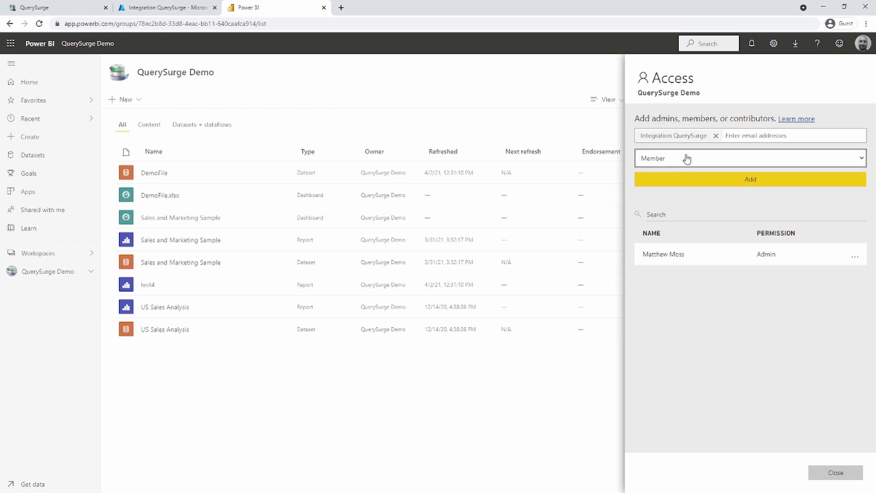
pyautogui.click(672, 185)
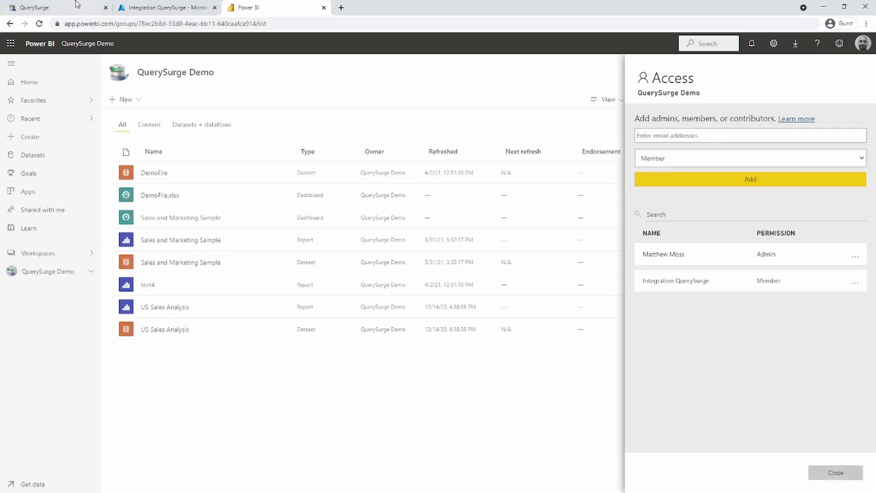
# Run Test Connection on the Power BI connection, confirm it passes, and save it
pyautogui.click(62, 12)
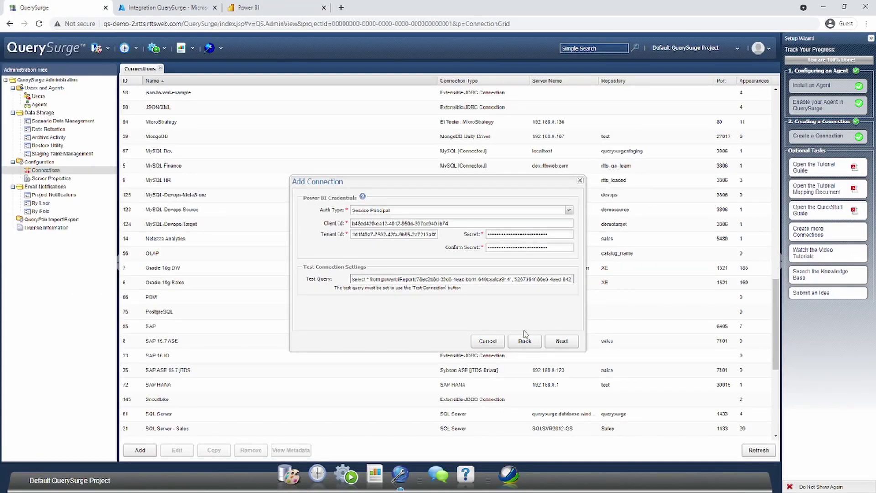
pyautogui.click(558, 339)
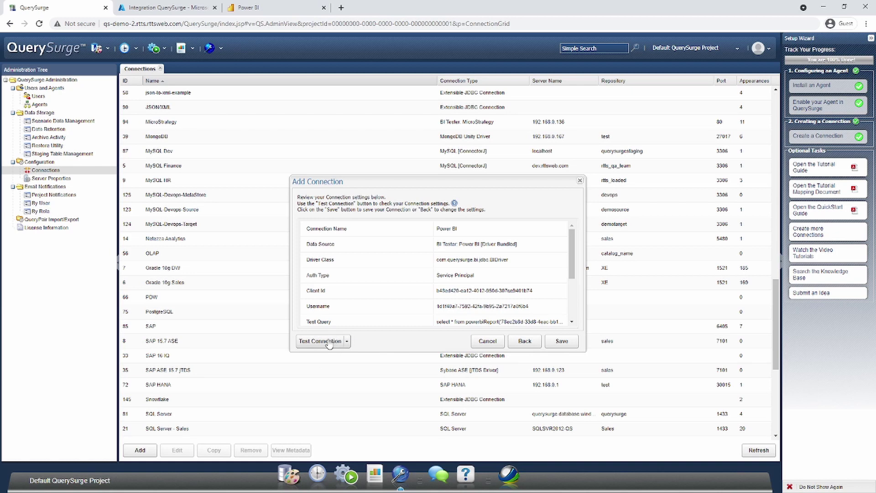
pyautogui.click(323, 342)
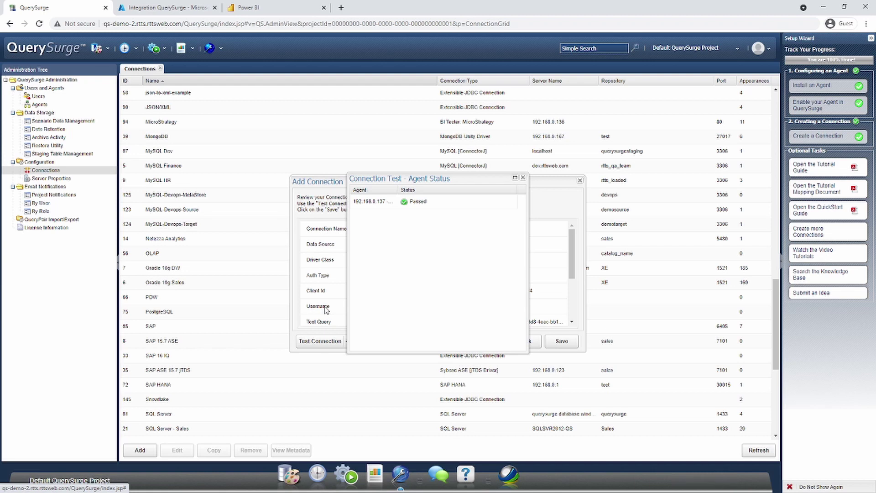
pyautogui.click(523, 177)
pyautogui.click(565, 345)
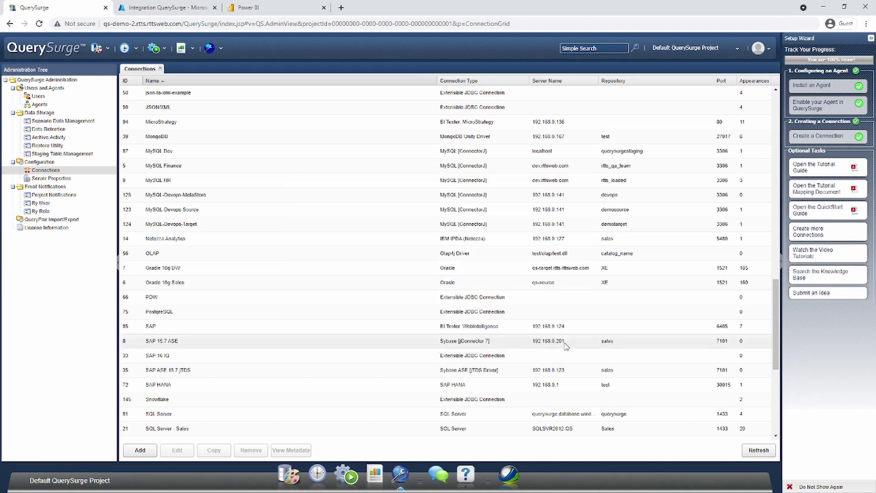